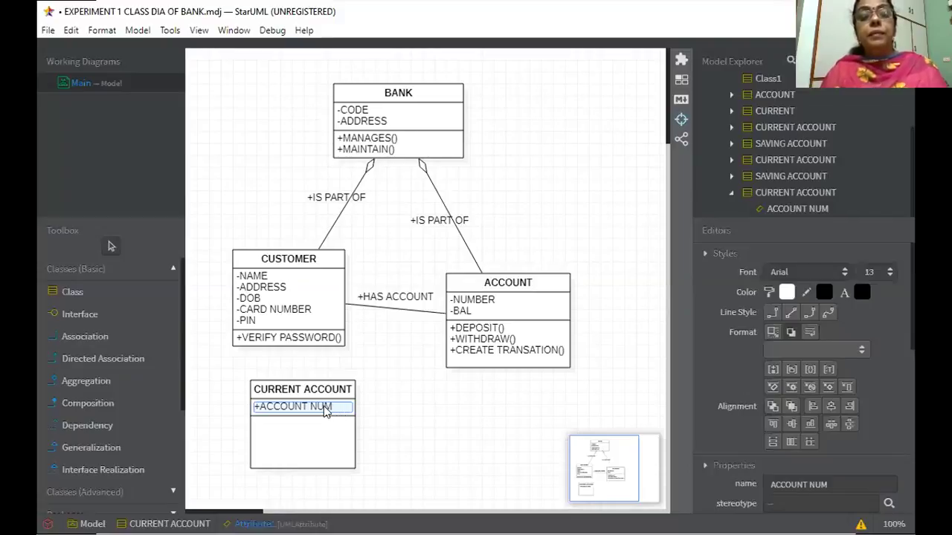
# Set the visibility of the CURRENT ACCOUNT class's ACCOUNT NUM attribute to private.
pyautogui.doubleClick(255, 408)
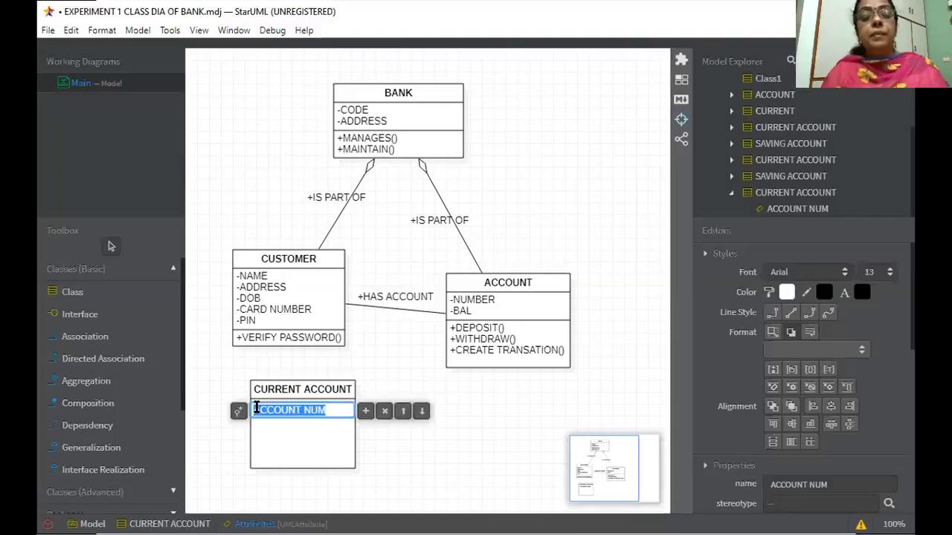
pyautogui.click(239, 414)
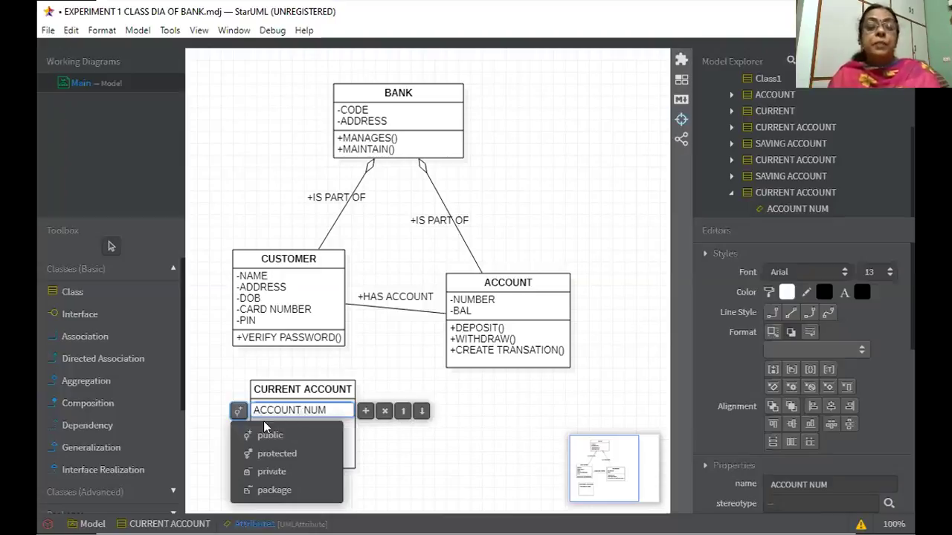
pyautogui.click(279, 467)
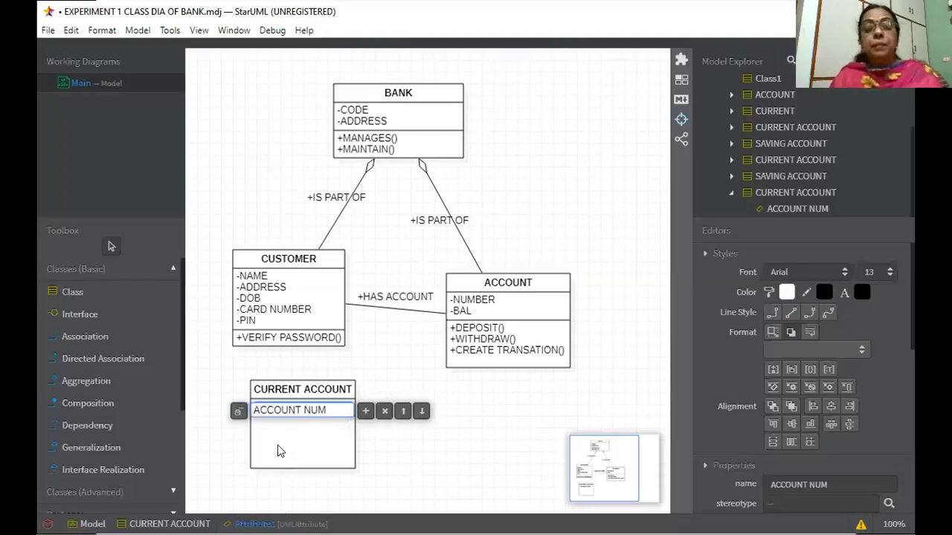
# Add a private attribute named BALANCE below ACCOUNT NUM in the CURRENT ACCOUNT class.
pyautogui.click(365, 413)
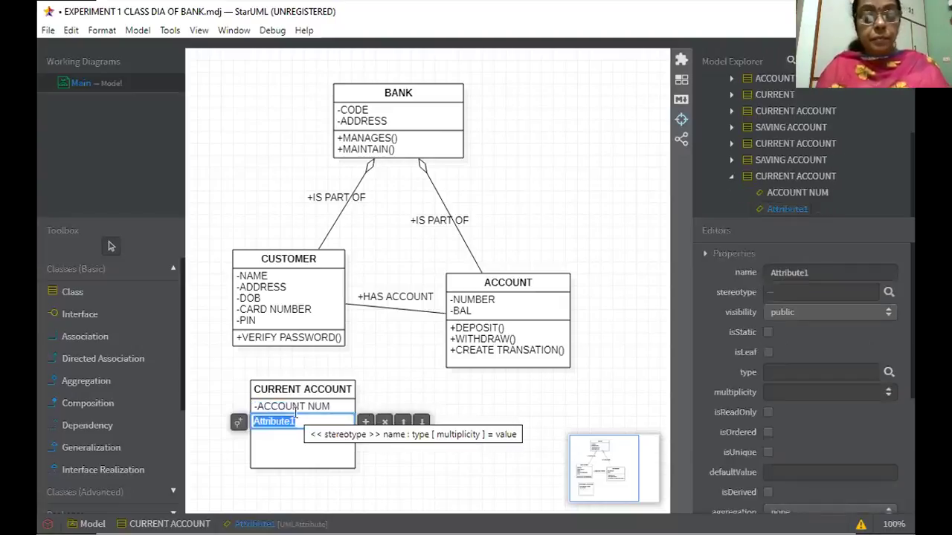
pyautogui.write('BALA')
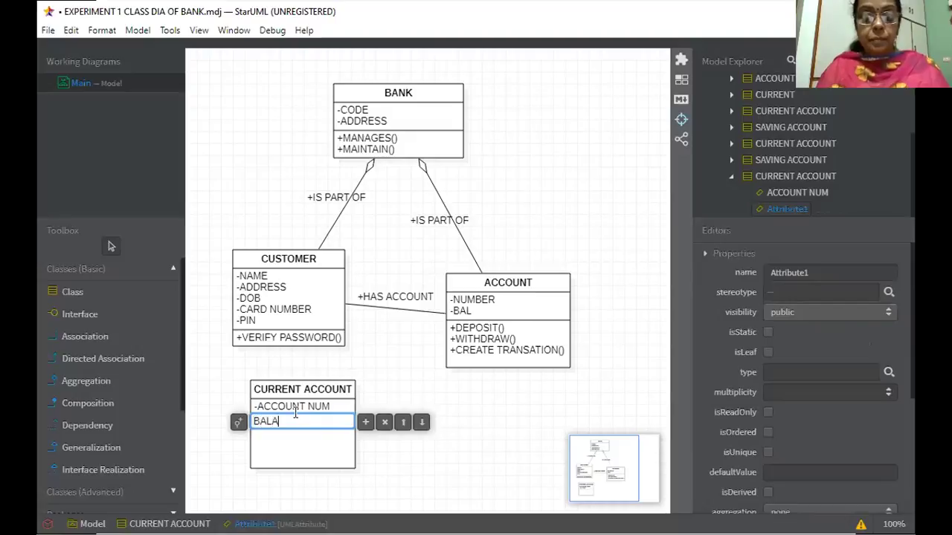
pyautogui.write('NCE')
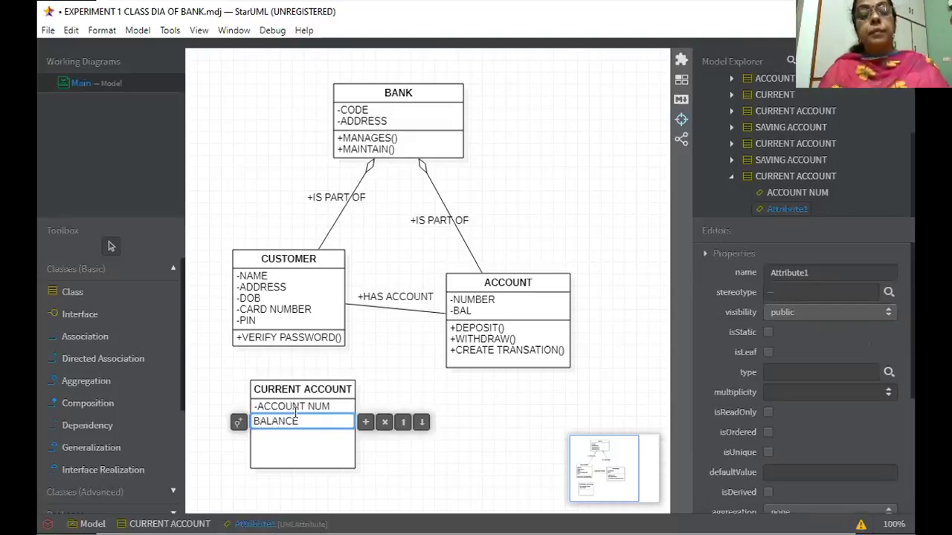
pyautogui.click(239, 423)
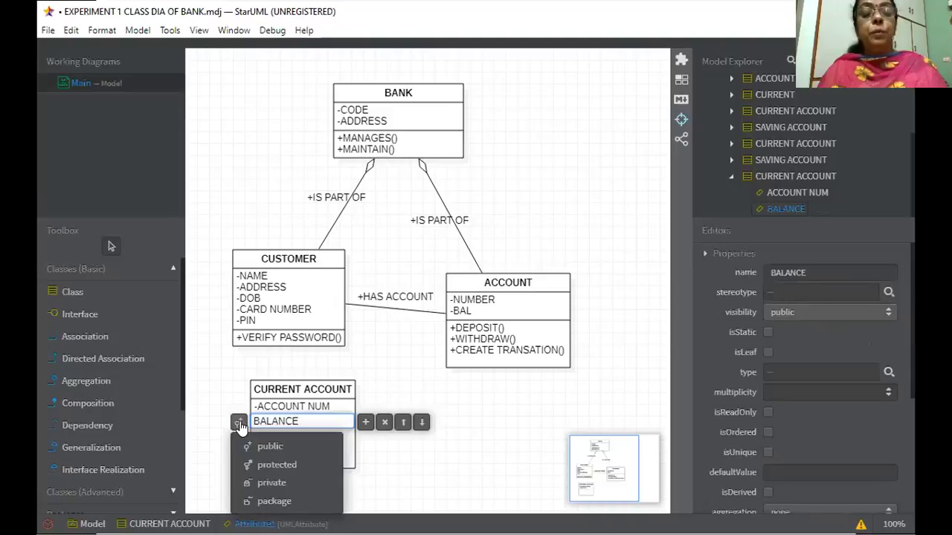
pyautogui.click(255, 483)
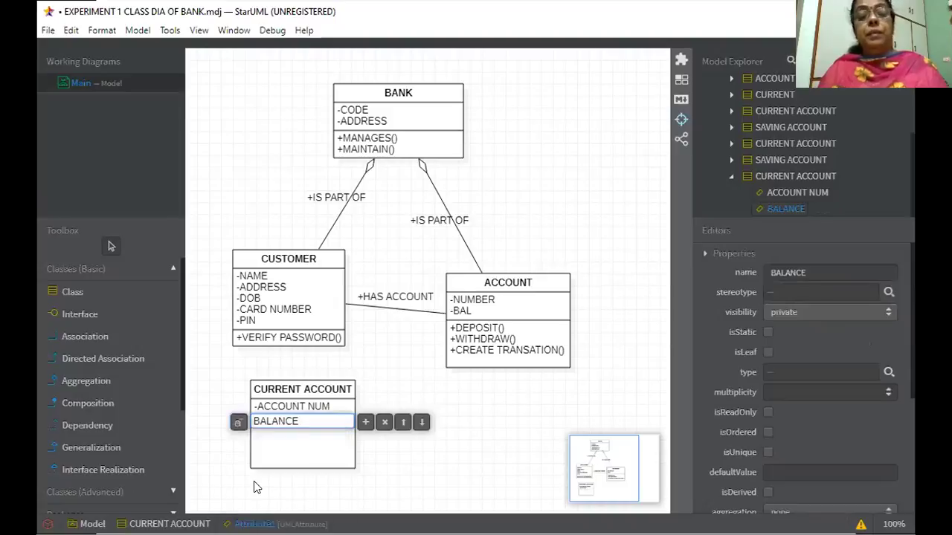
# Add an operation named WITHDRAW() with public visibility to the CURRENT ACCOUNT class.
pyautogui.rightClick(298, 446)
pyautogui.moveTo(417, 247)
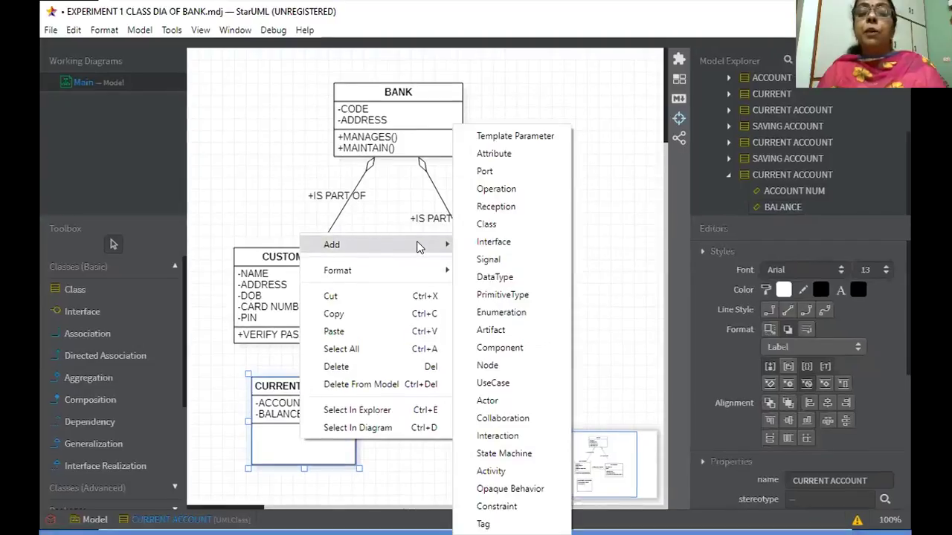
pyautogui.click(497, 188)
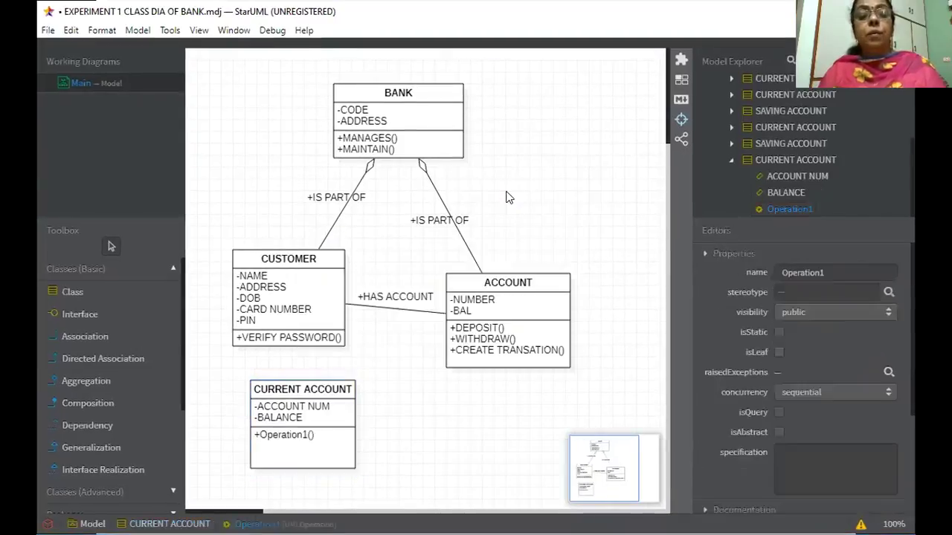
pyautogui.doubleClick(288, 436)
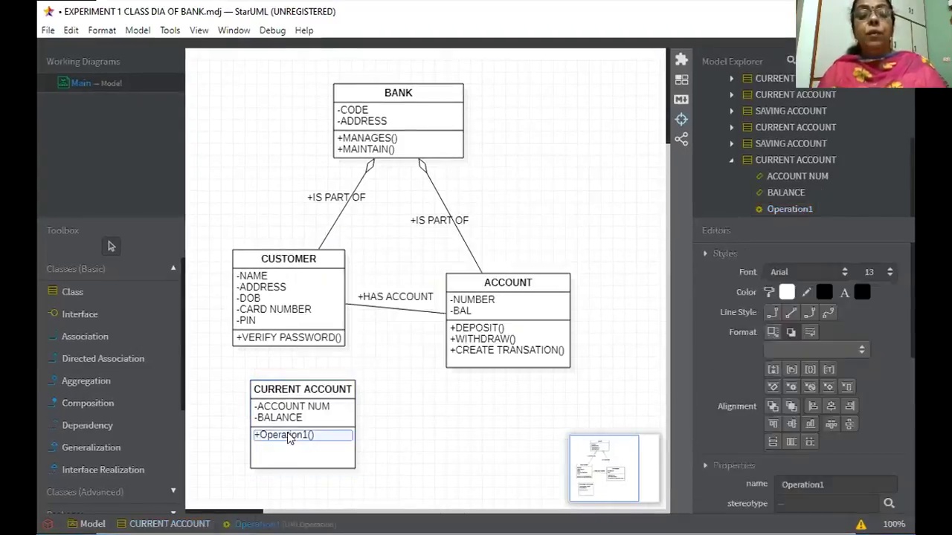
pyautogui.doubleClick(289, 433)
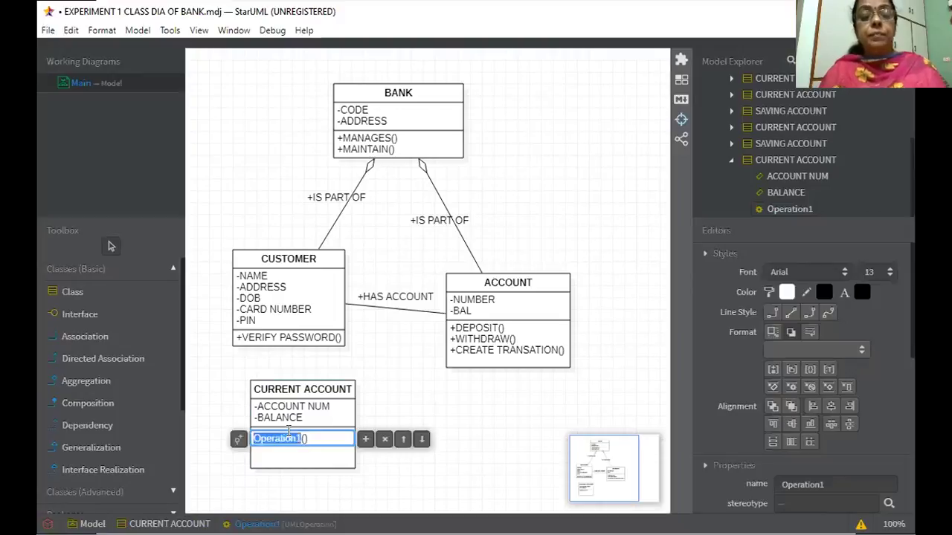
pyautogui.write('WITH')
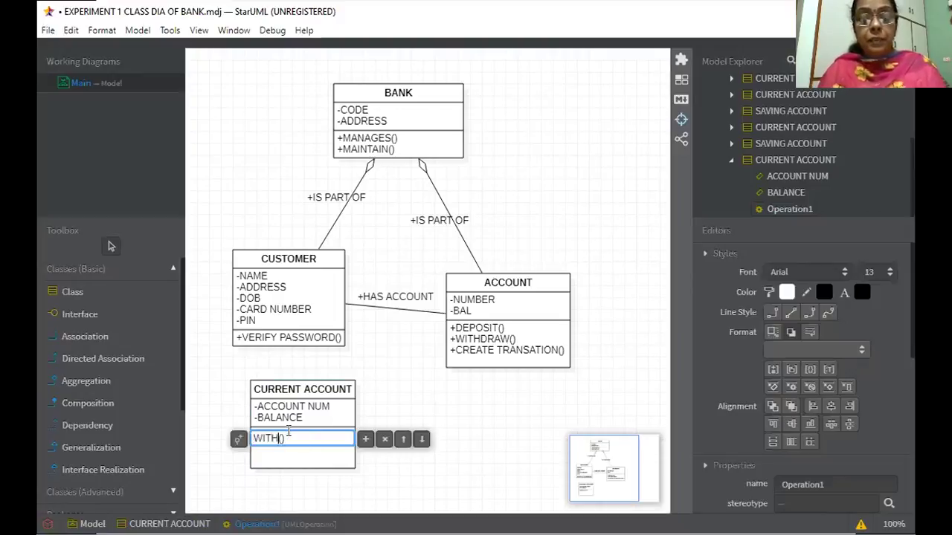
pyautogui.write('DRAW')
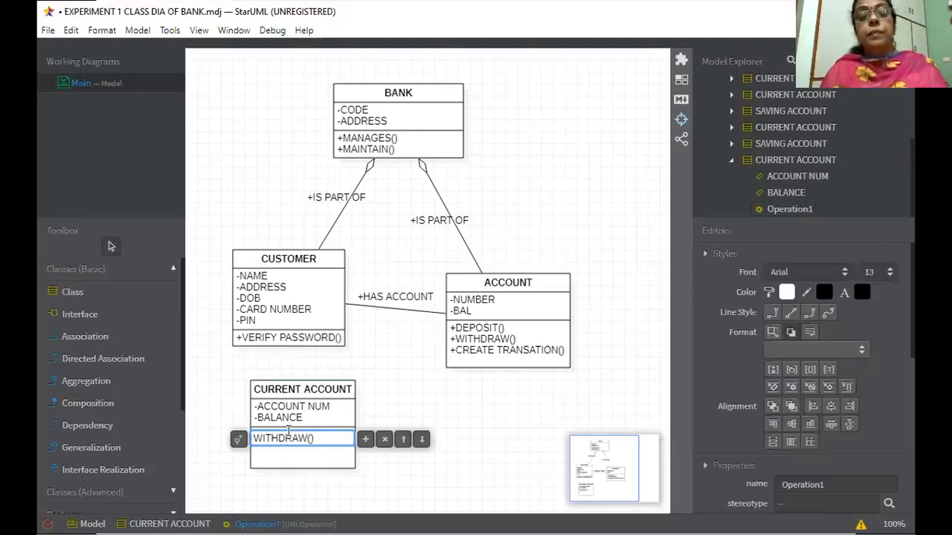
pyautogui.click(237, 440)
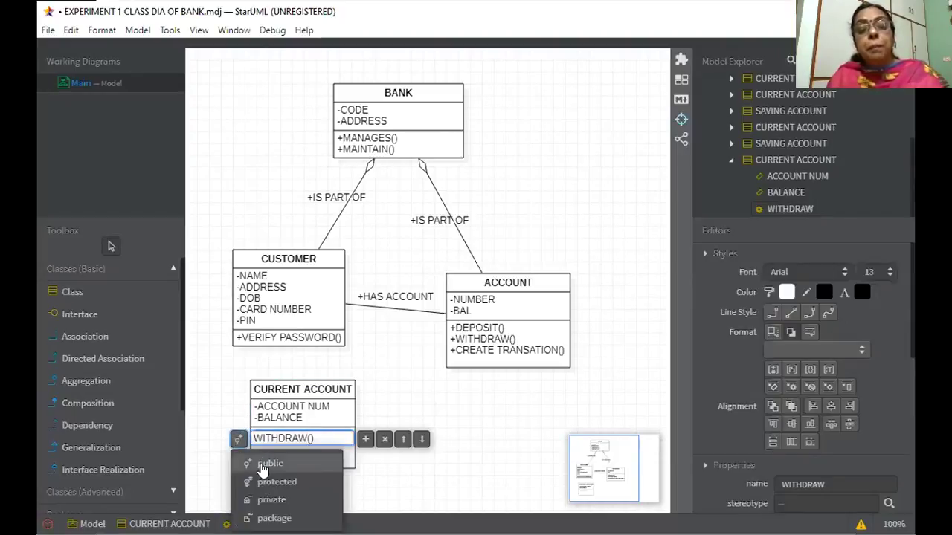
pyautogui.click(261, 463)
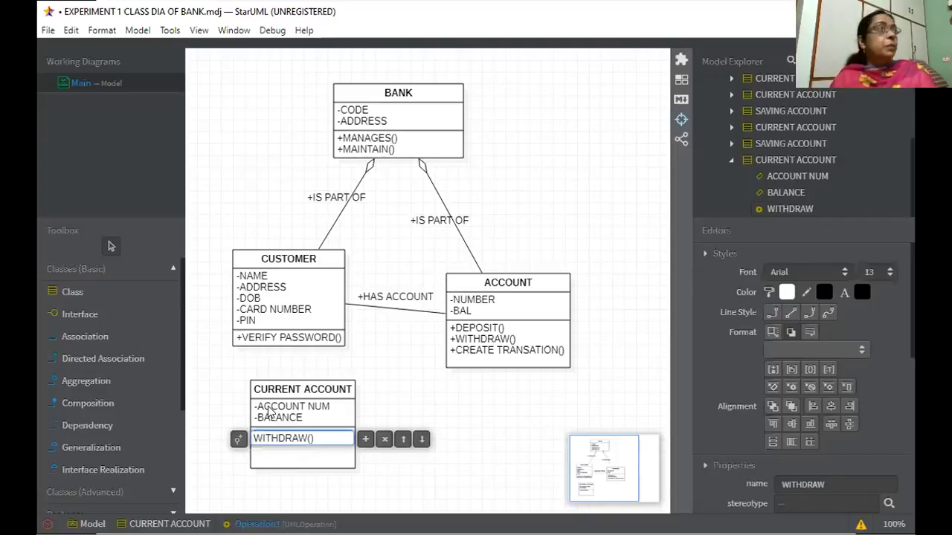
pyautogui.click(362, 469)
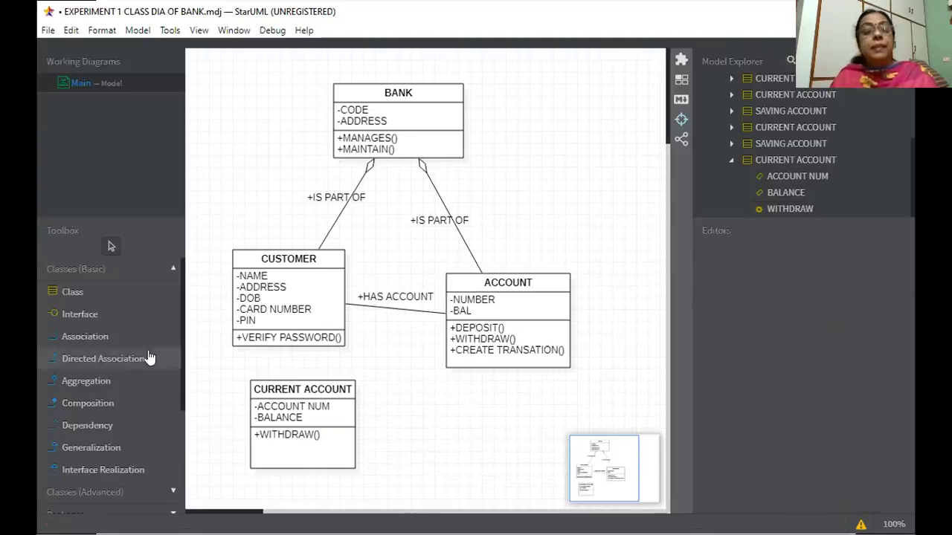
# Draw a new class beside CURRENT ACCOUNT, below the ACCOUNT class, and name it SAVING ACCOUNT.
pyautogui.click(115, 291)
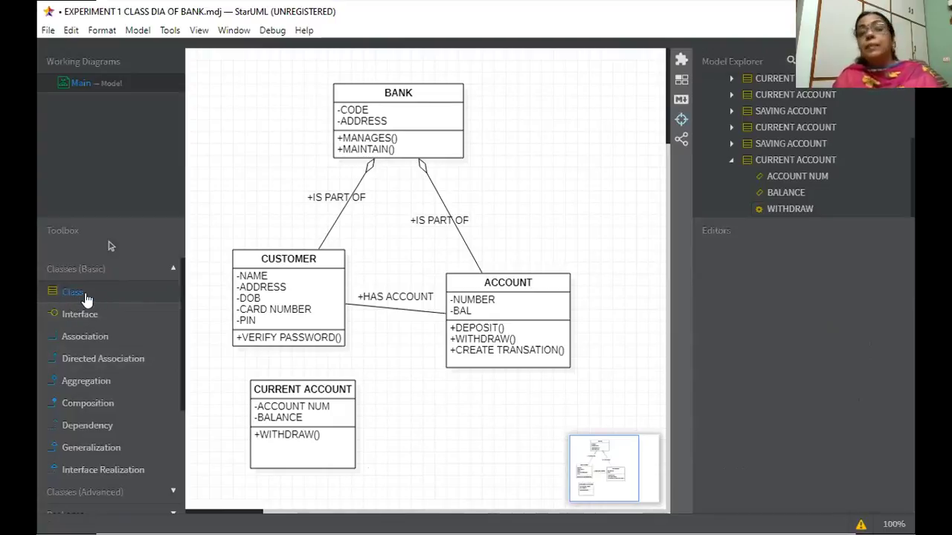
pyautogui.moveTo(428, 399); pyautogui.dragTo(528, 472)
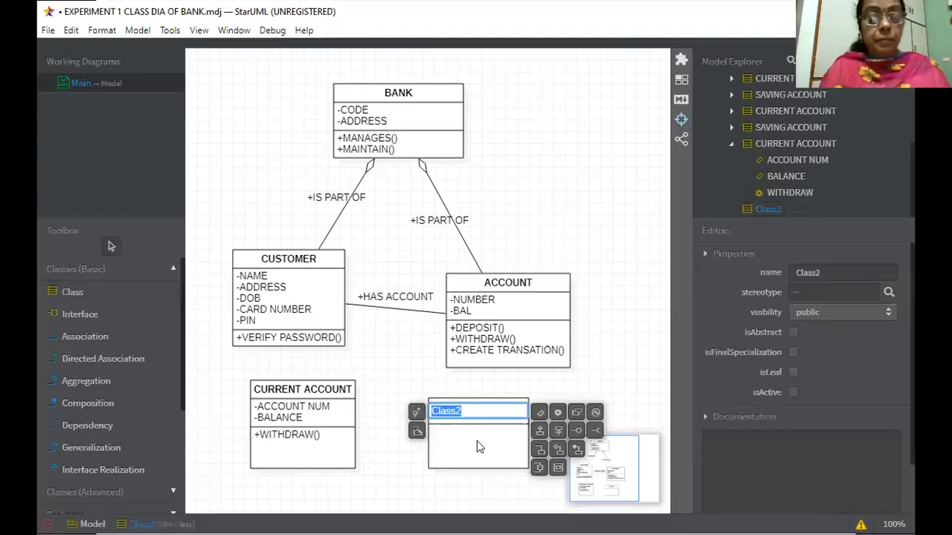
pyautogui.write('SAVING ')
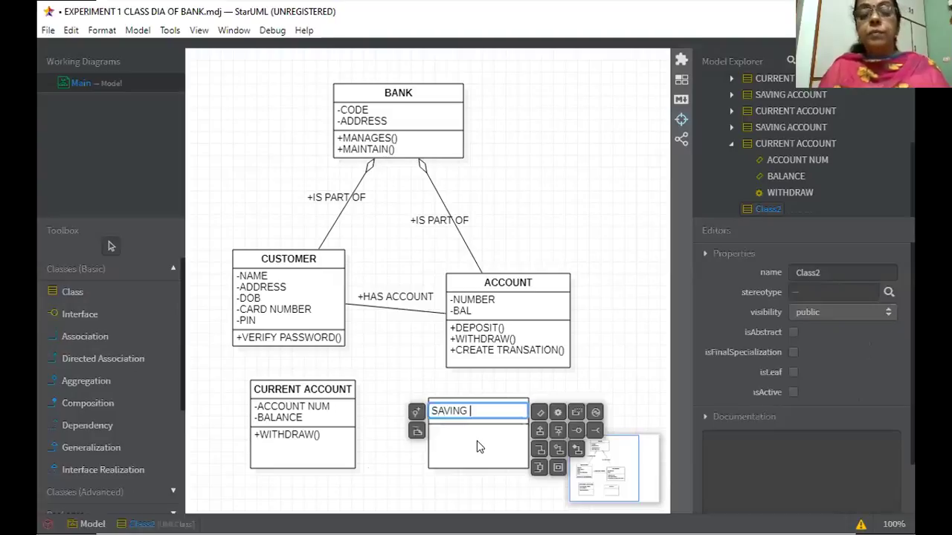
pyautogui.write('ACCOUNT')
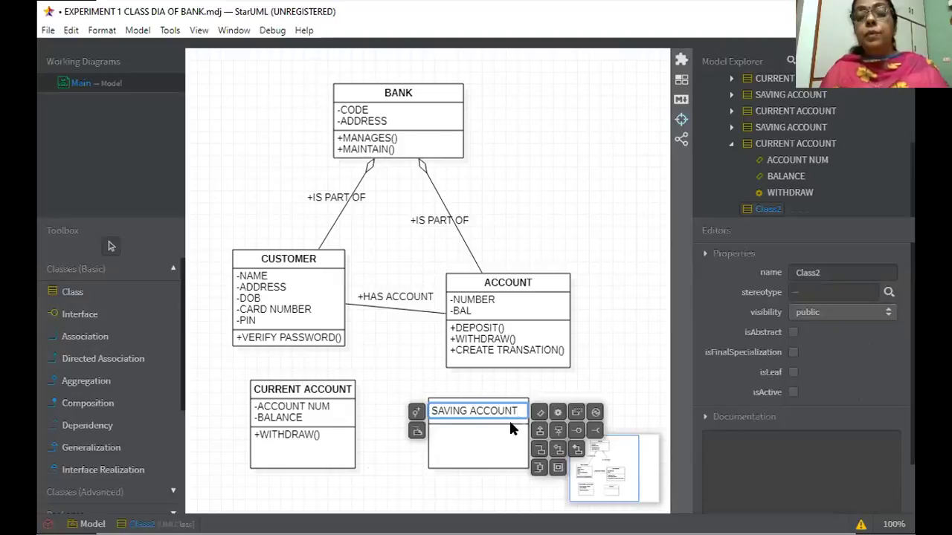
# Add an attribute named ACCOUNT NUM with private visibility to the SAVING ACCOUNT class.
pyautogui.rightClick(508, 423)
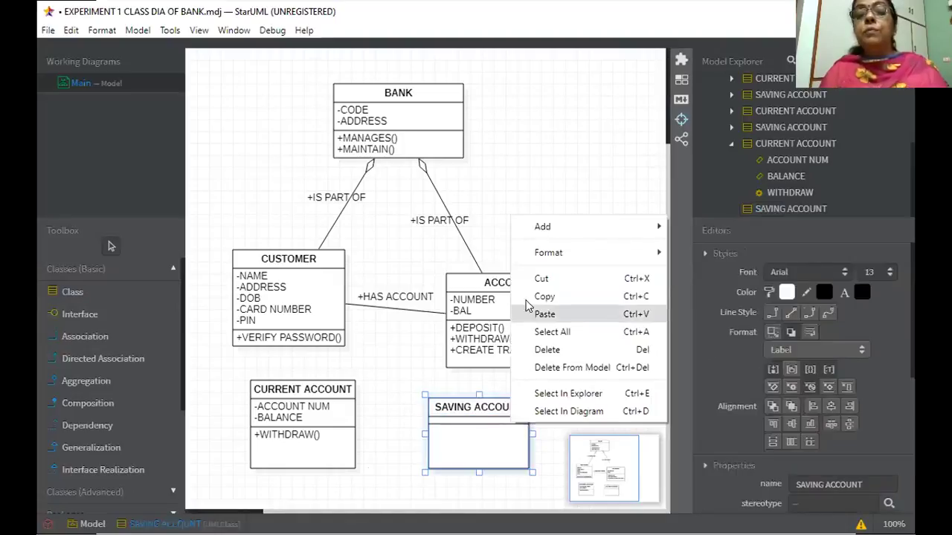
pyautogui.moveTo(611, 223)
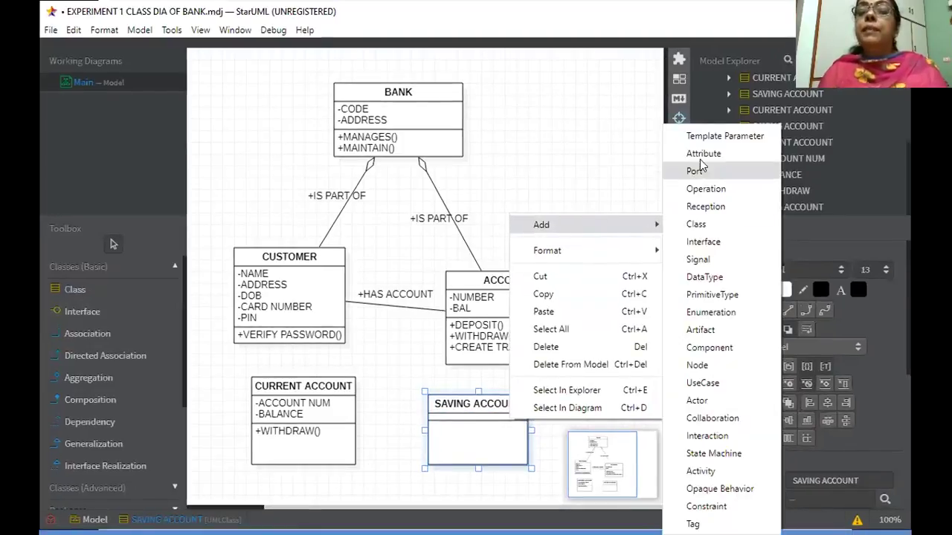
pyautogui.click(705, 156)
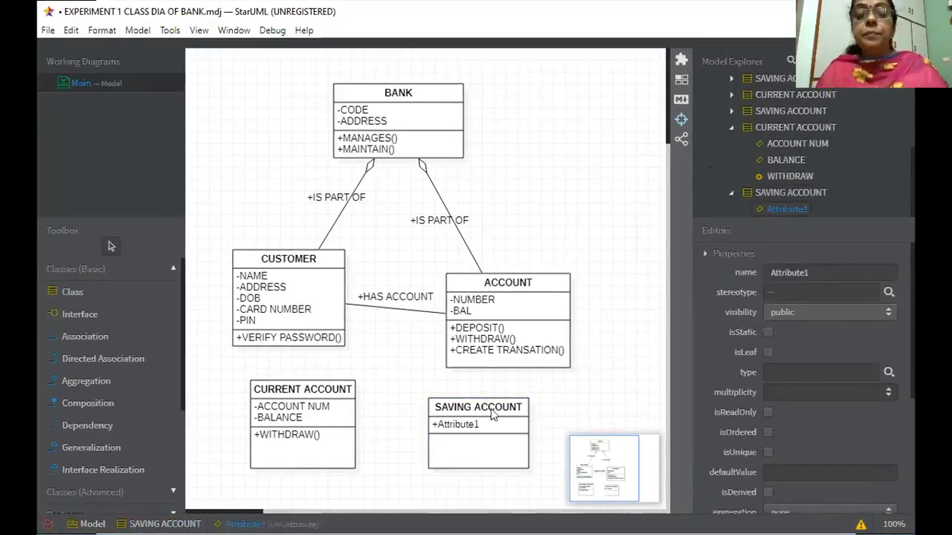
pyautogui.doubleClick(467, 423)
pyautogui.write('ACCOU')
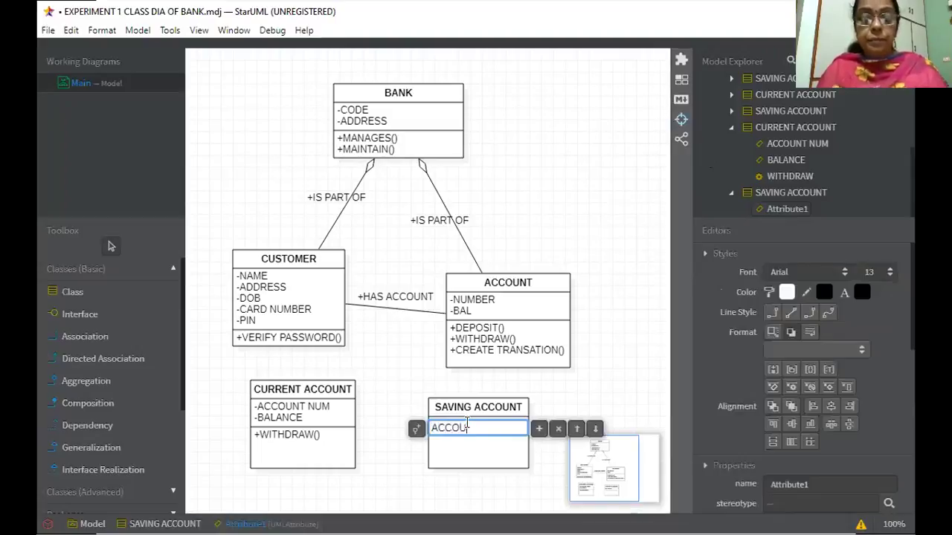
pyautogui.write('NT')
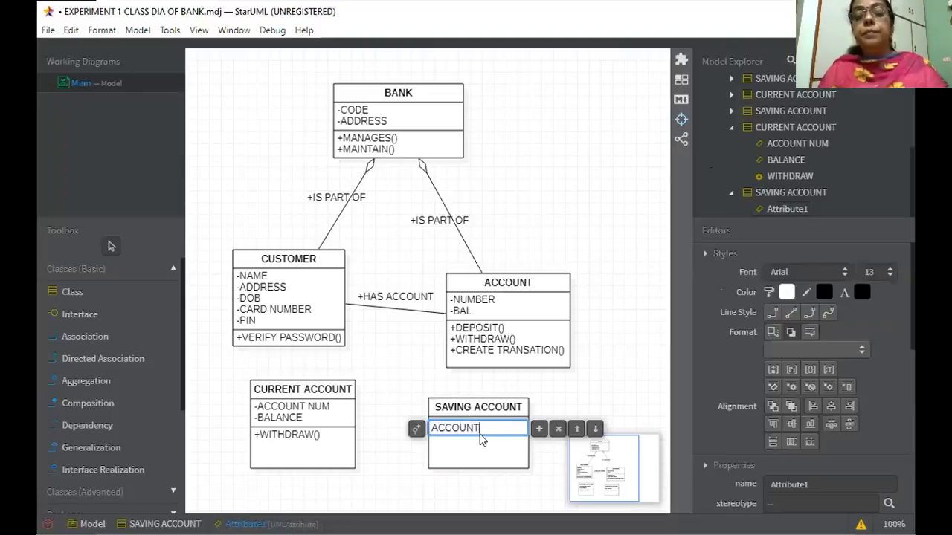
pyautogui.write(' NUM')
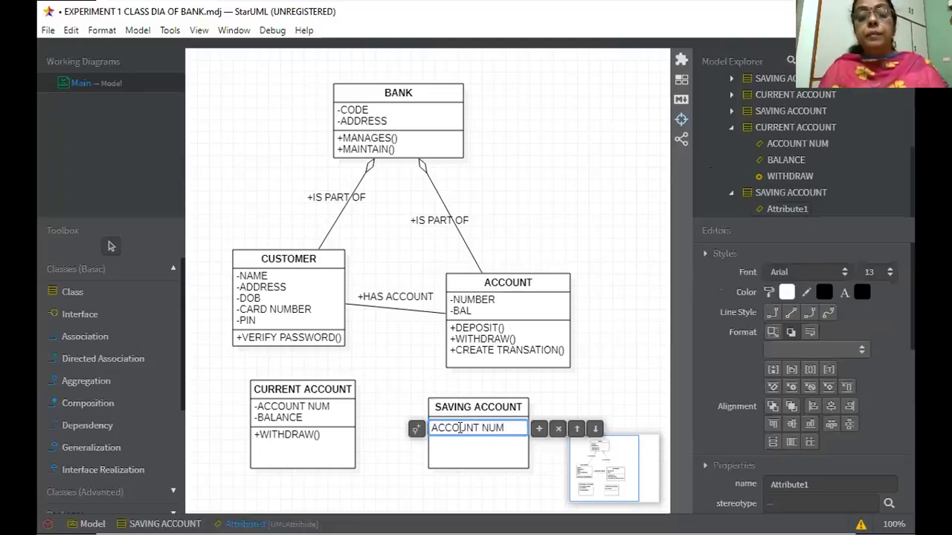
pyautogui.click(416, 429)
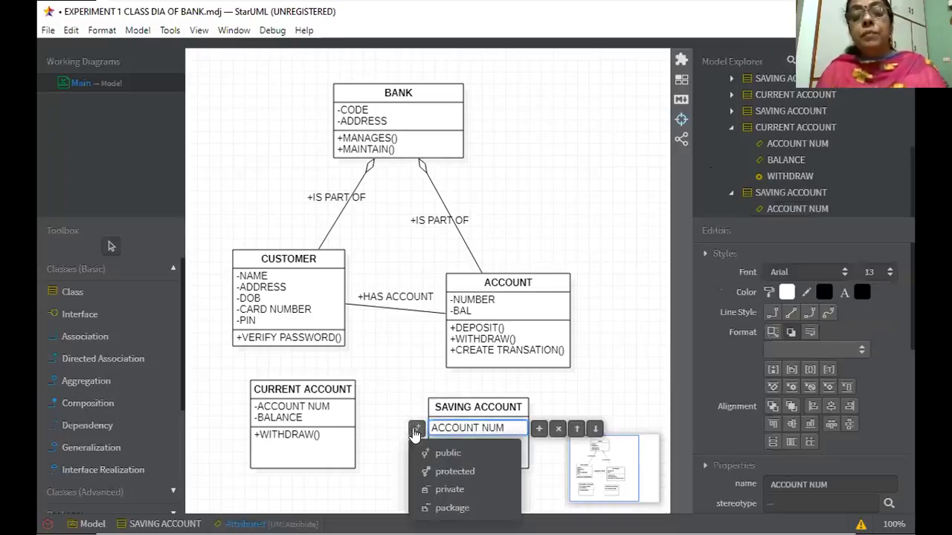
pyautogui.click(439, 488)
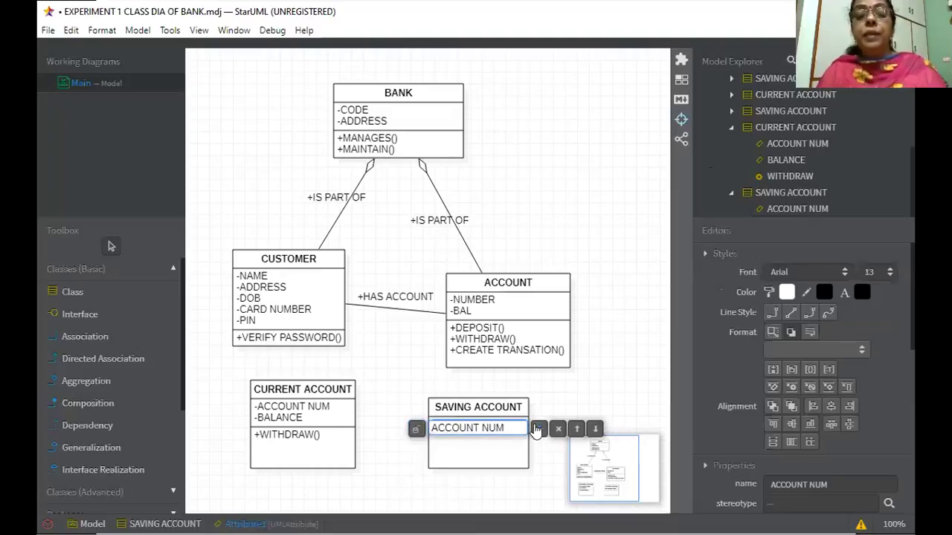
# Add a private attribute named BALANCE below ACCOUNT NUM in the SAVING ACCOUNT class.
pyautogui.click(539, 429)
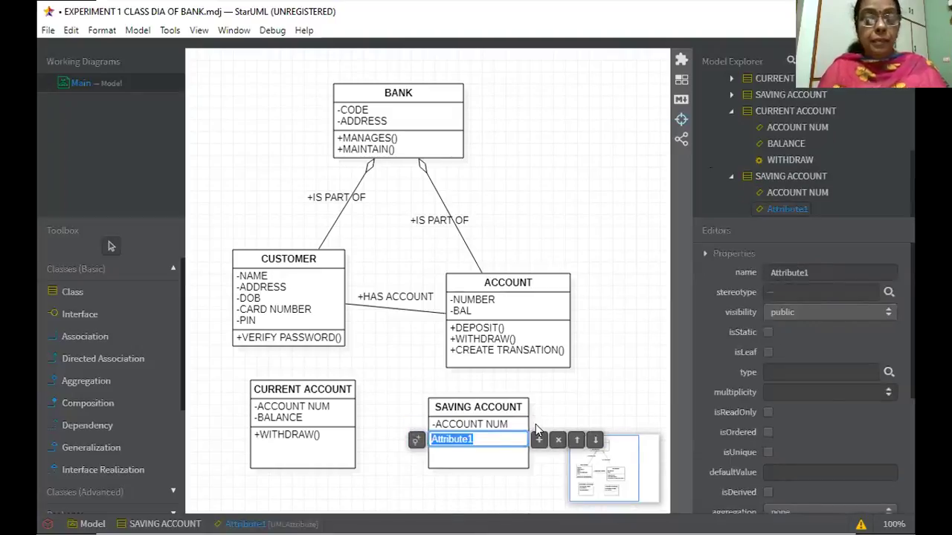
pyautogui.write('BALANCE')
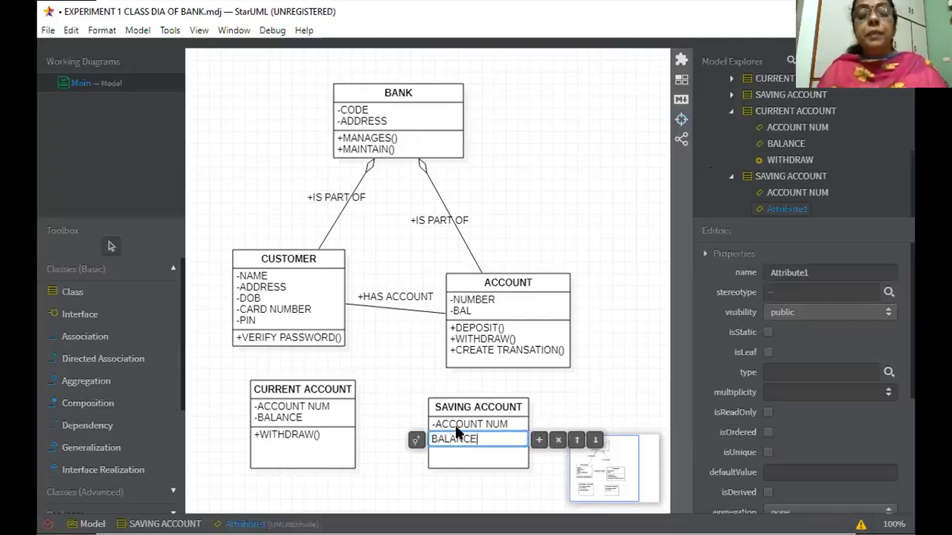
pyautogui.click(416, 443)
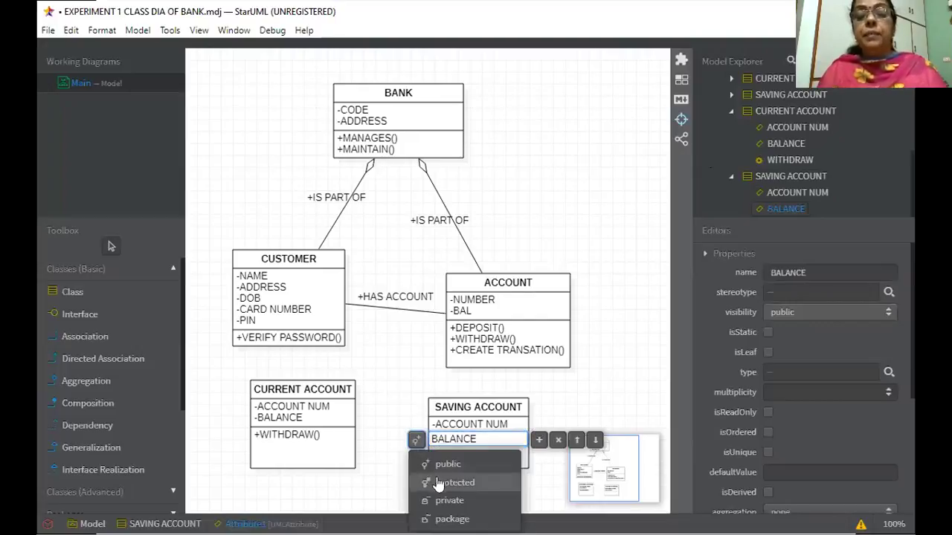
pyautogui.click(443, 503)
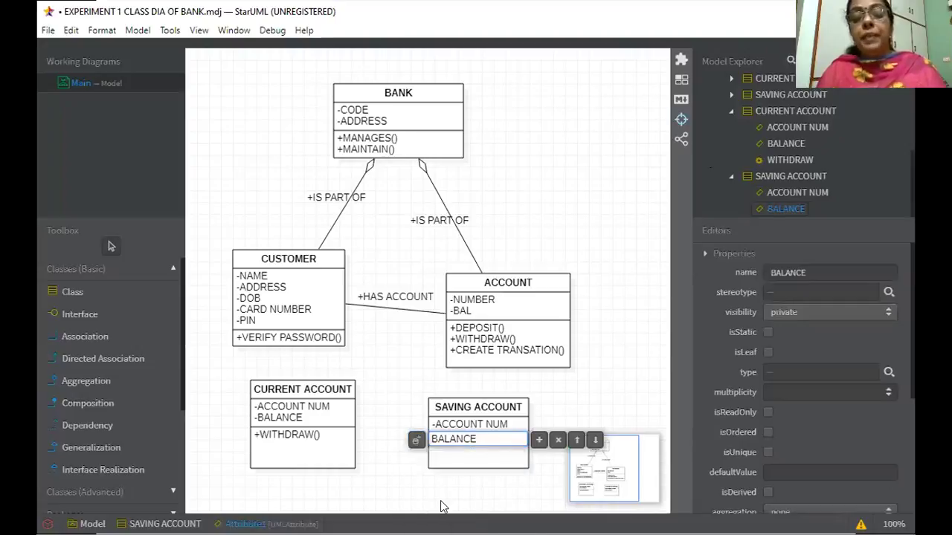
# Add an operation to the SAVING ACCOUNT class and open its name for editing.
pyautogui.click(464, 454)
pyautogui.rightClick(464, 454)
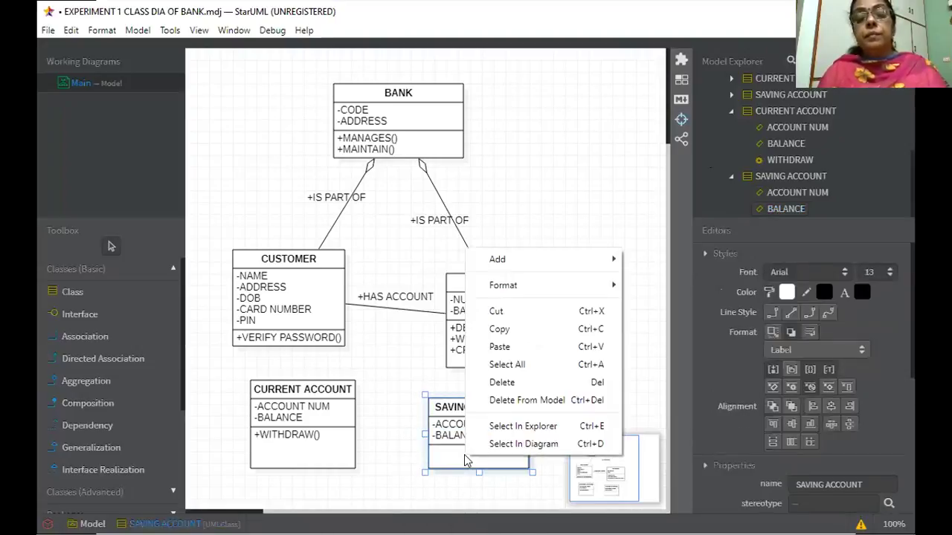
pyautogui.moveTo(562, 258)
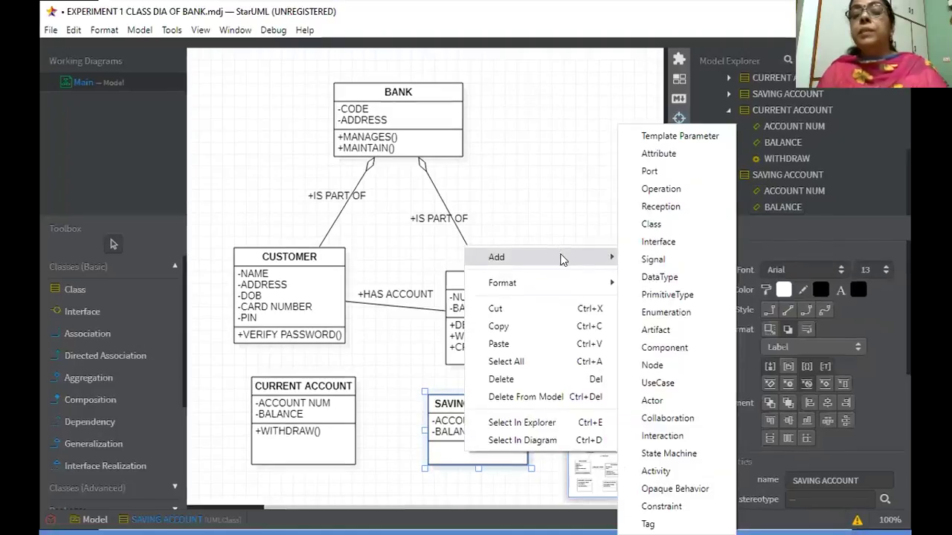
pyautogui.click(683, 187)
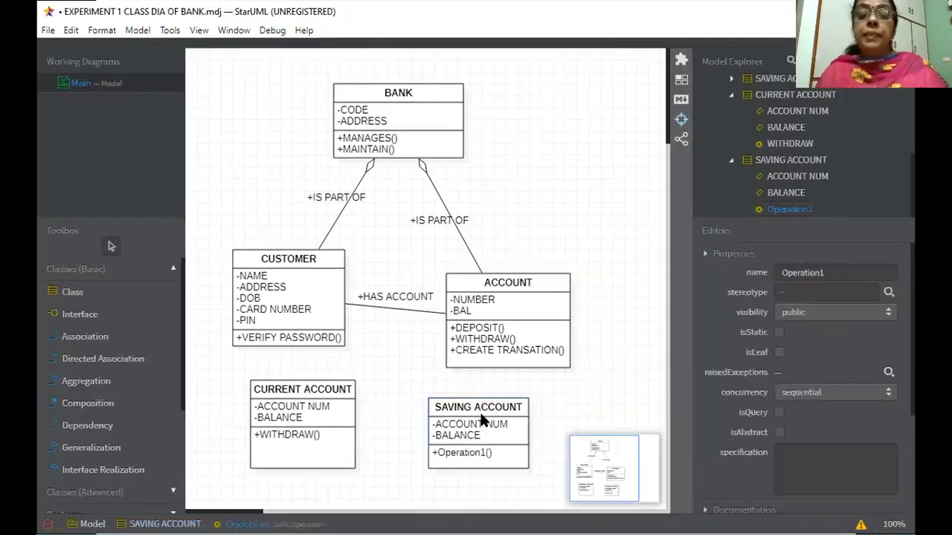
pyautogui.doubleClick(467, 452)
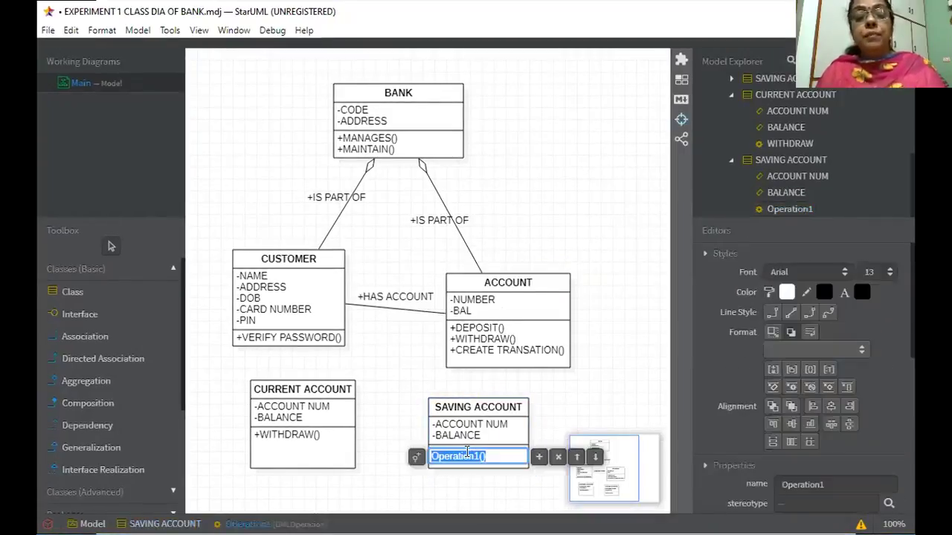